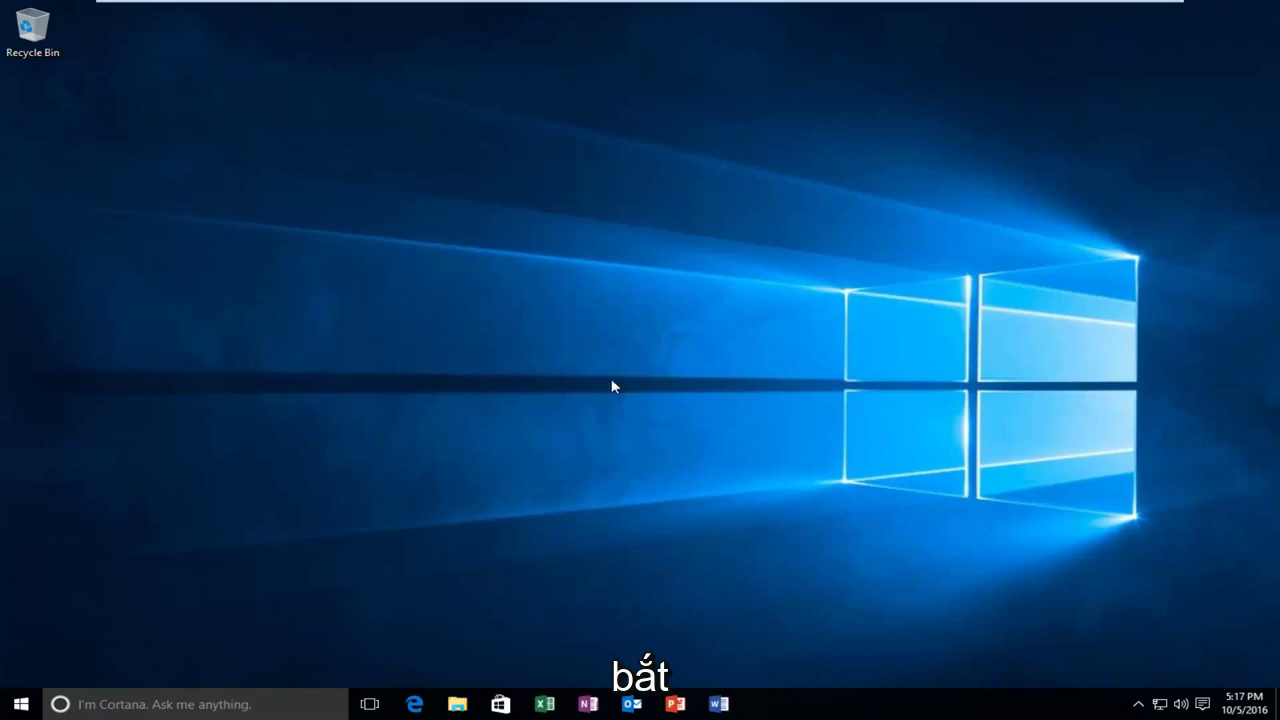
- Search the Start menu for 'control panel' and launch the Control Panel best match
key(super)
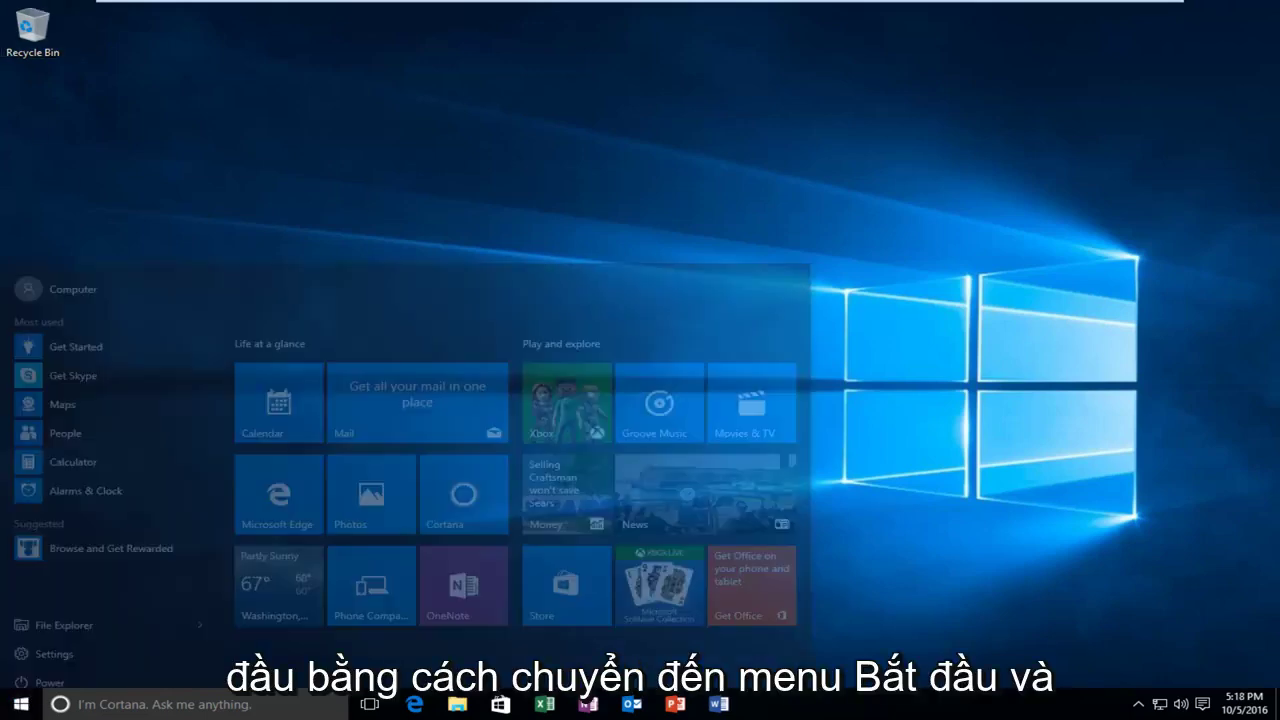
text(c)
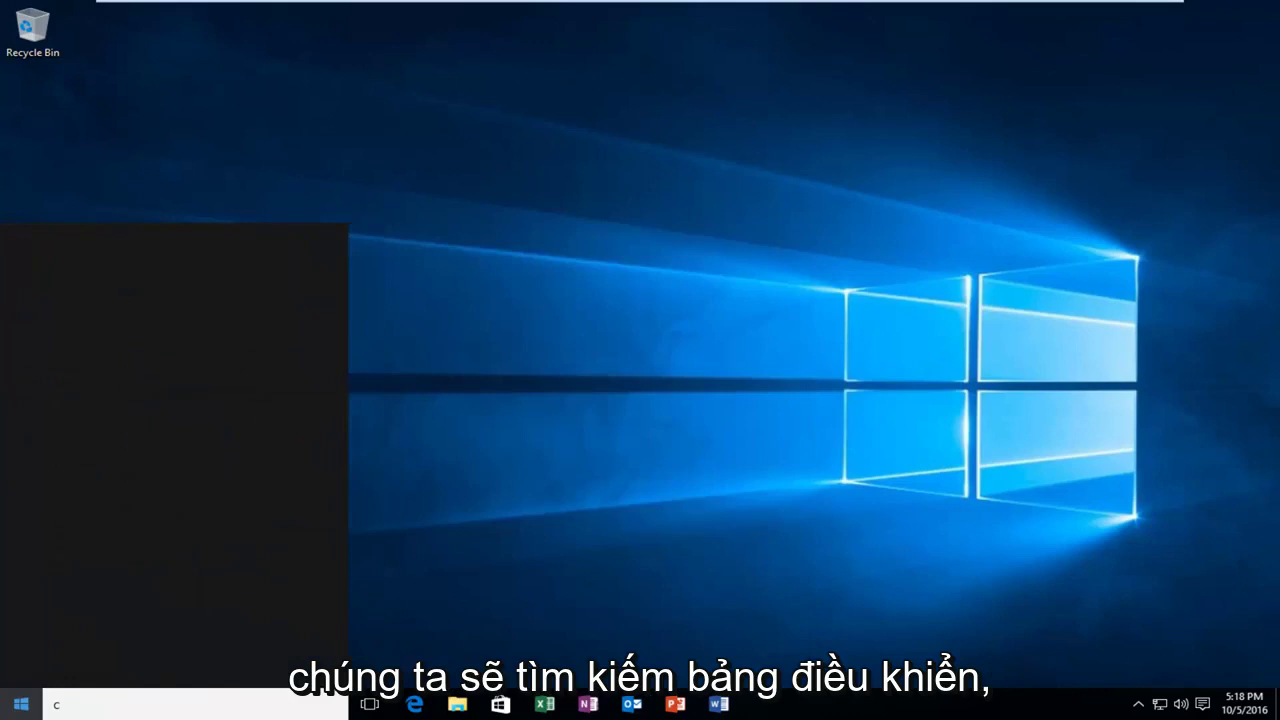
text(ontrol panel)
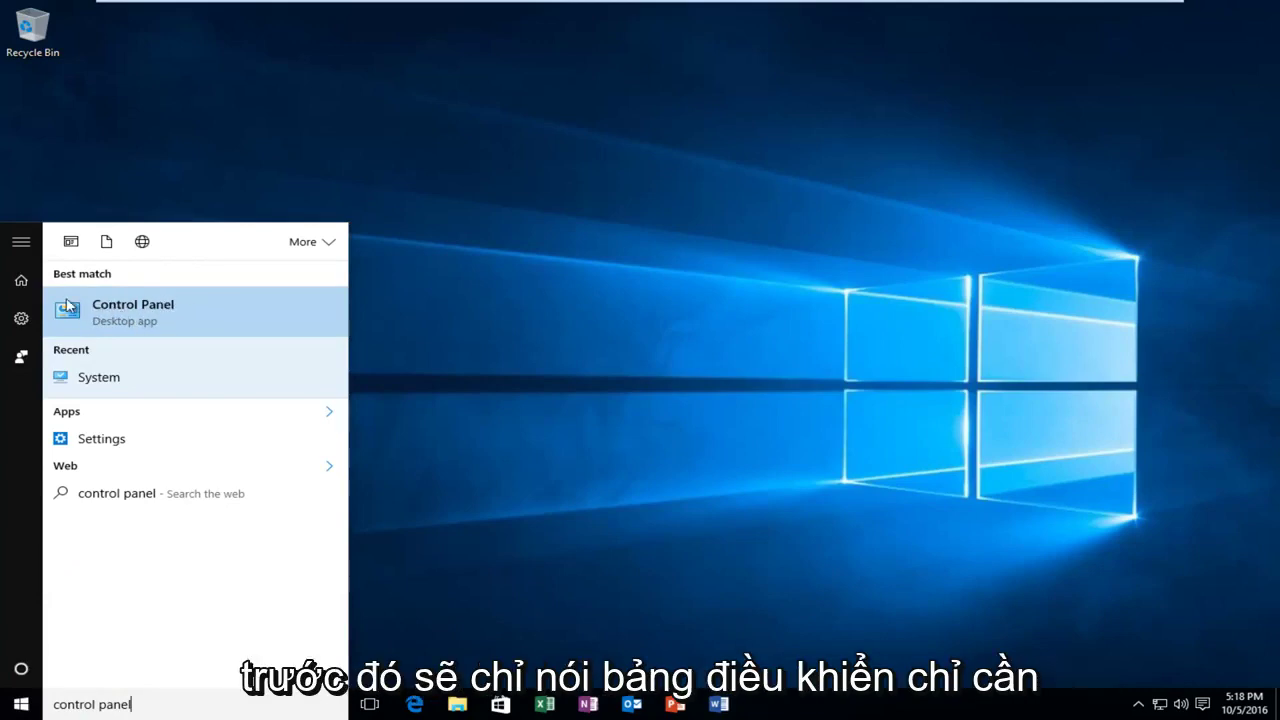
click(157, 306)
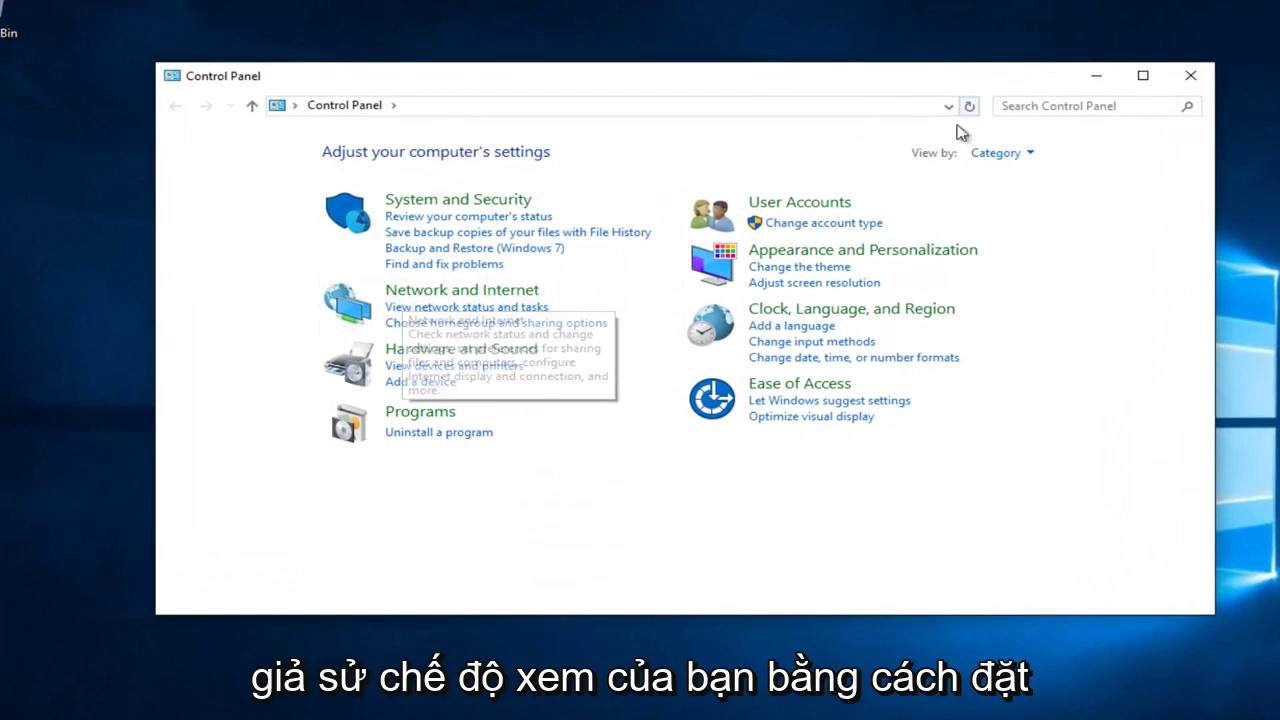
- Go through the Network and Internet category, viewed by Category, into Network and Sharing Center
click(1020, 153)
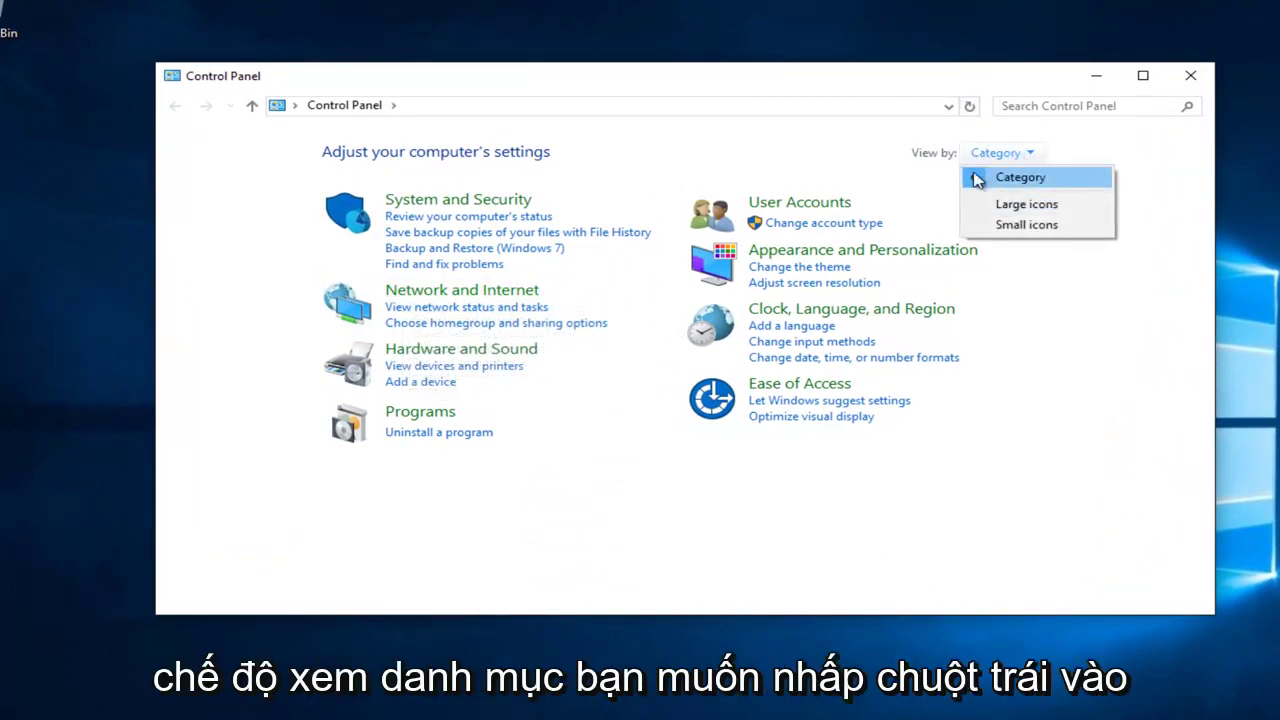
click(466, 293)
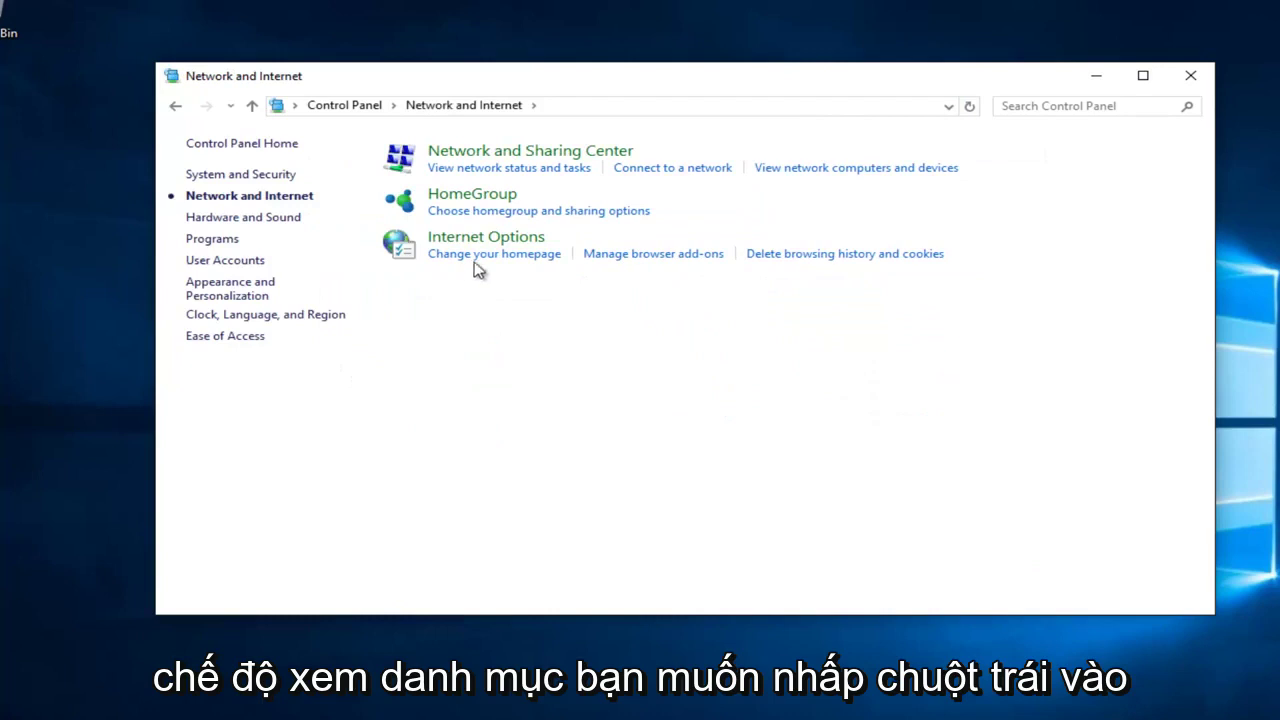
click(550, 158)
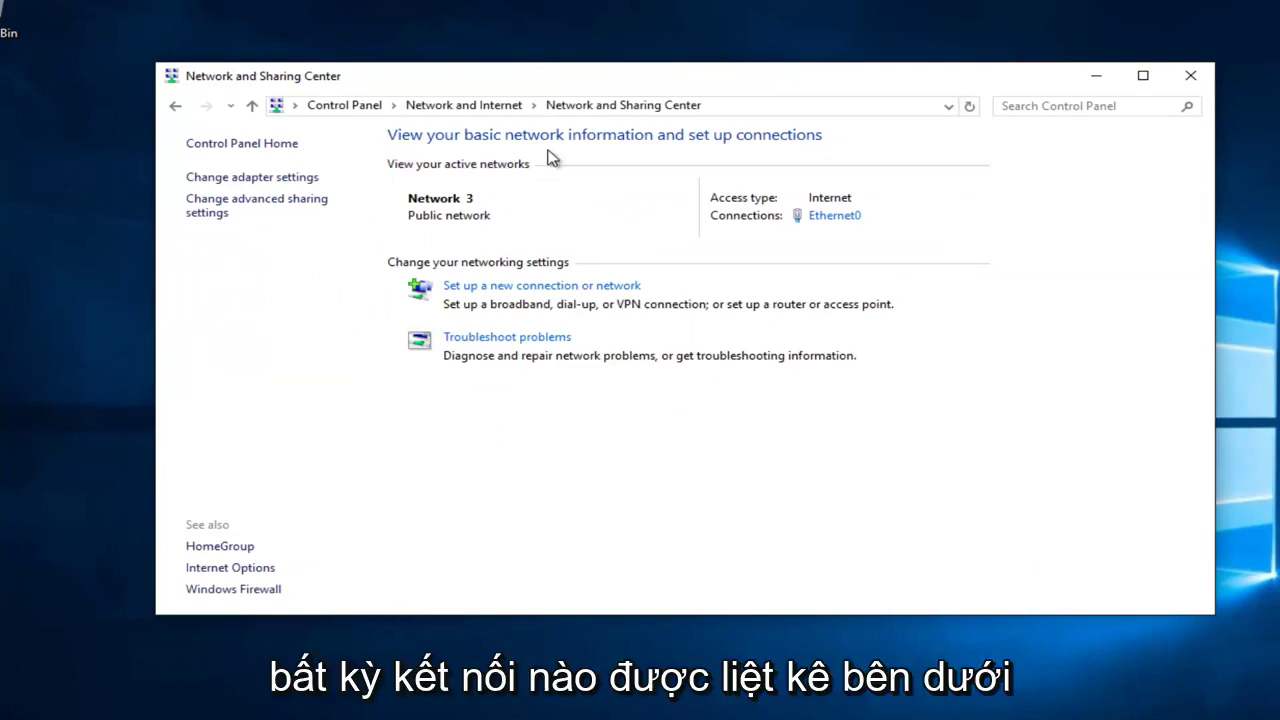
- Open the Internet Protocol Version 4 (TCP/IPv4) properties from Ethernet0's connection properties
click(834, 219)
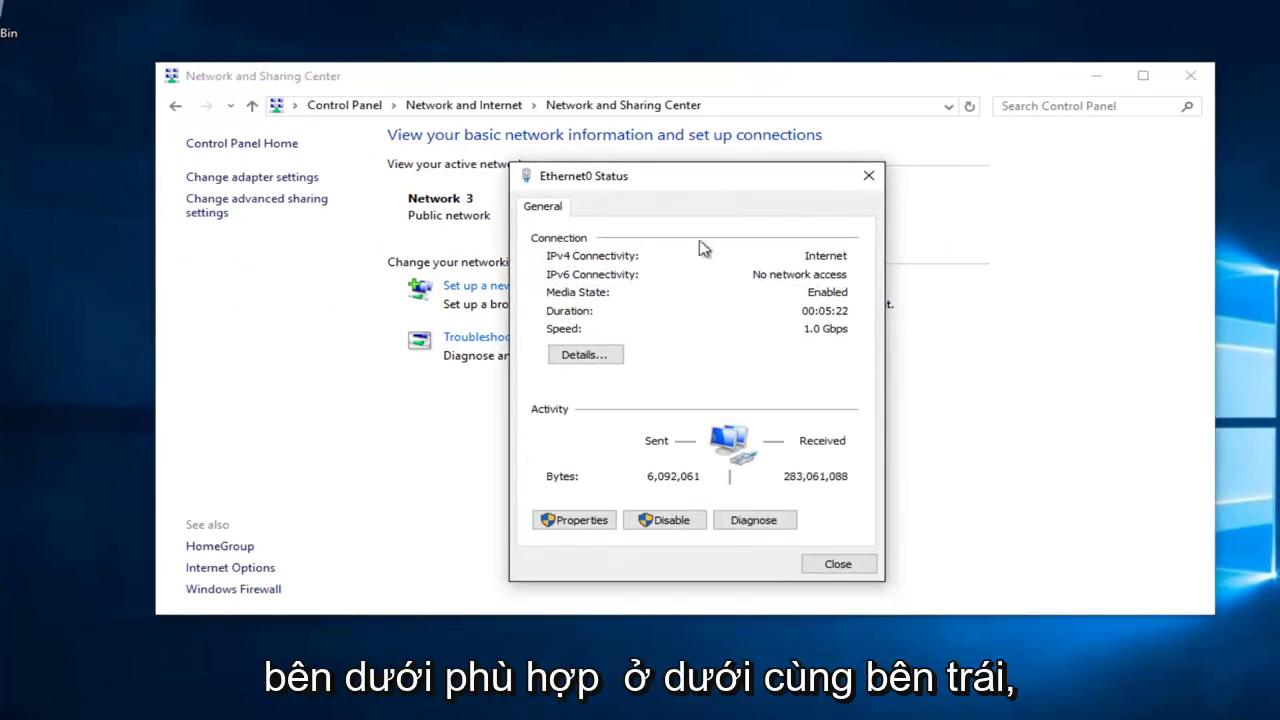
click(583, 522)
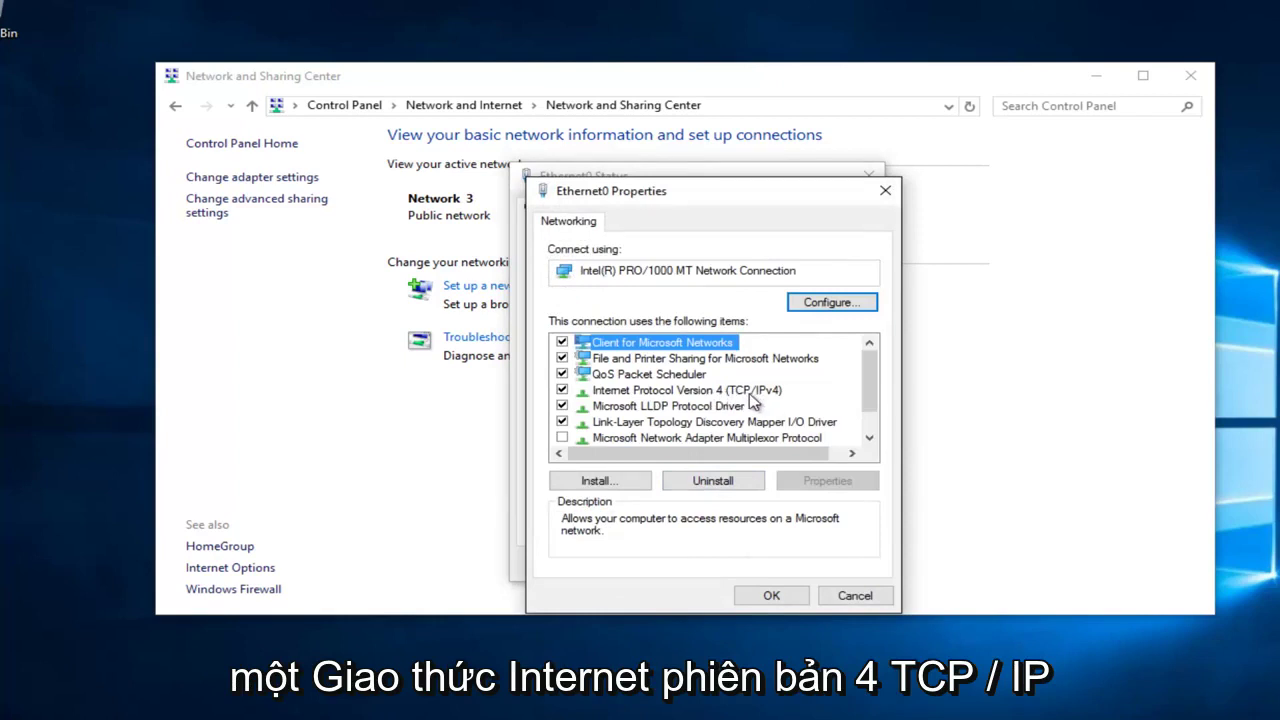
click(688, 392)
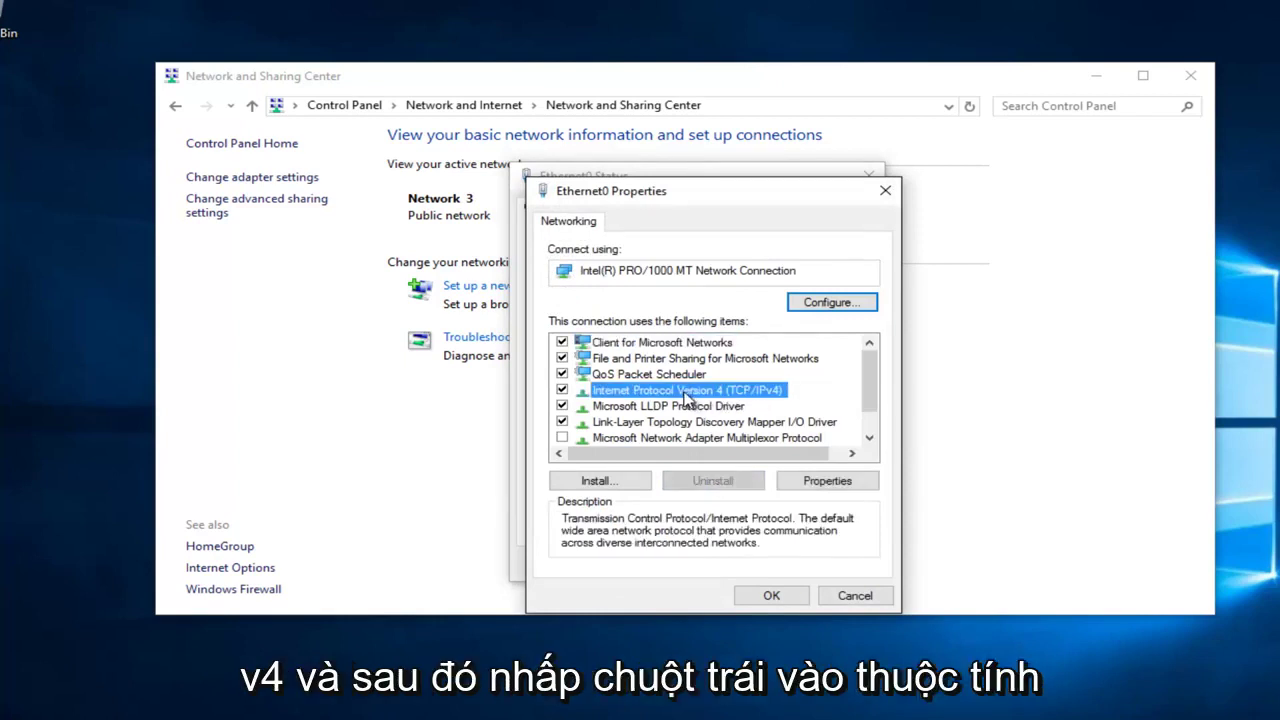
click(817, 483)
drag(753, 262, 724, 192)
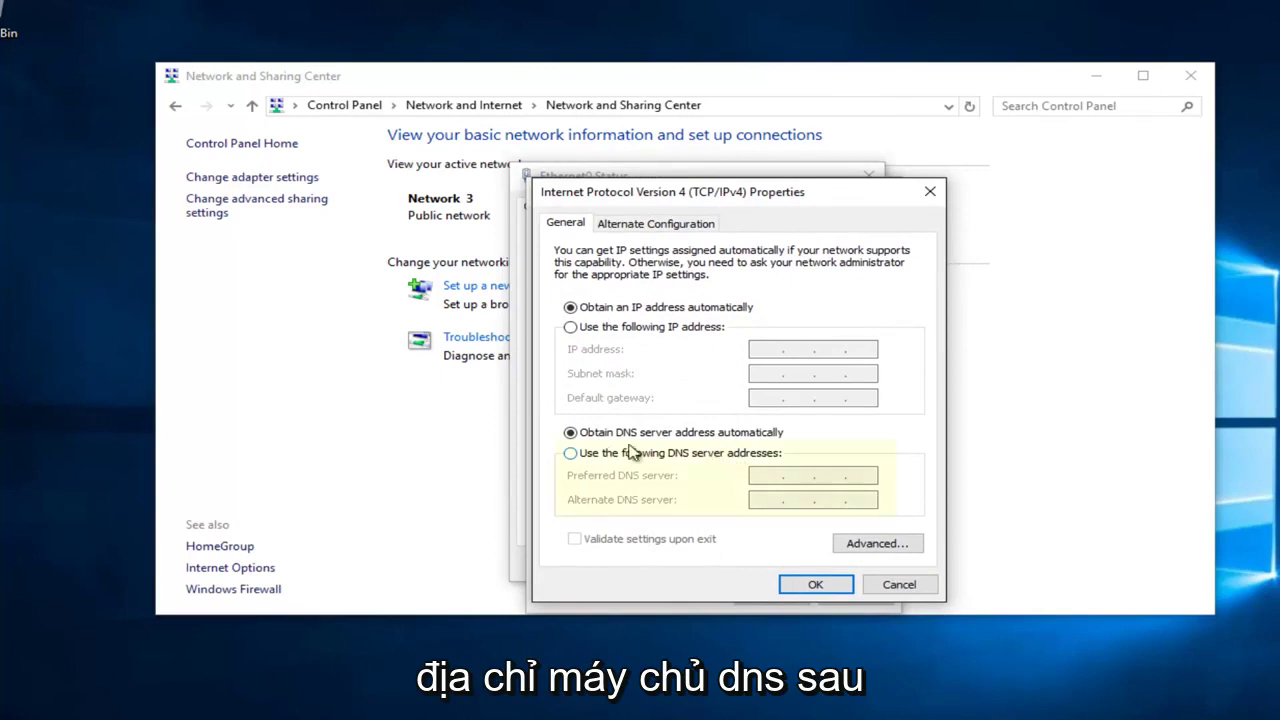
- Use manual DNS servers on Ethernet0's IPv4: preferred 8.8.8.8, alternate 8.8.4.4, and confirm
click(570, 453)
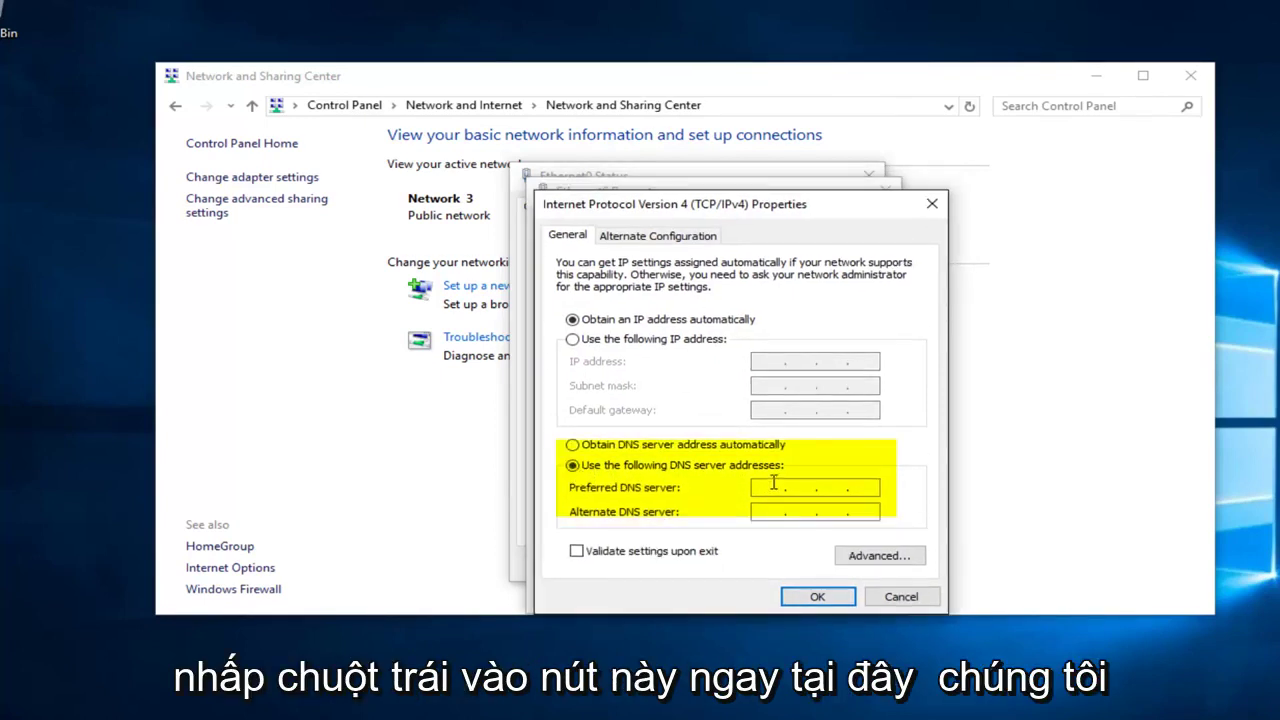
text(8.8.8.8)
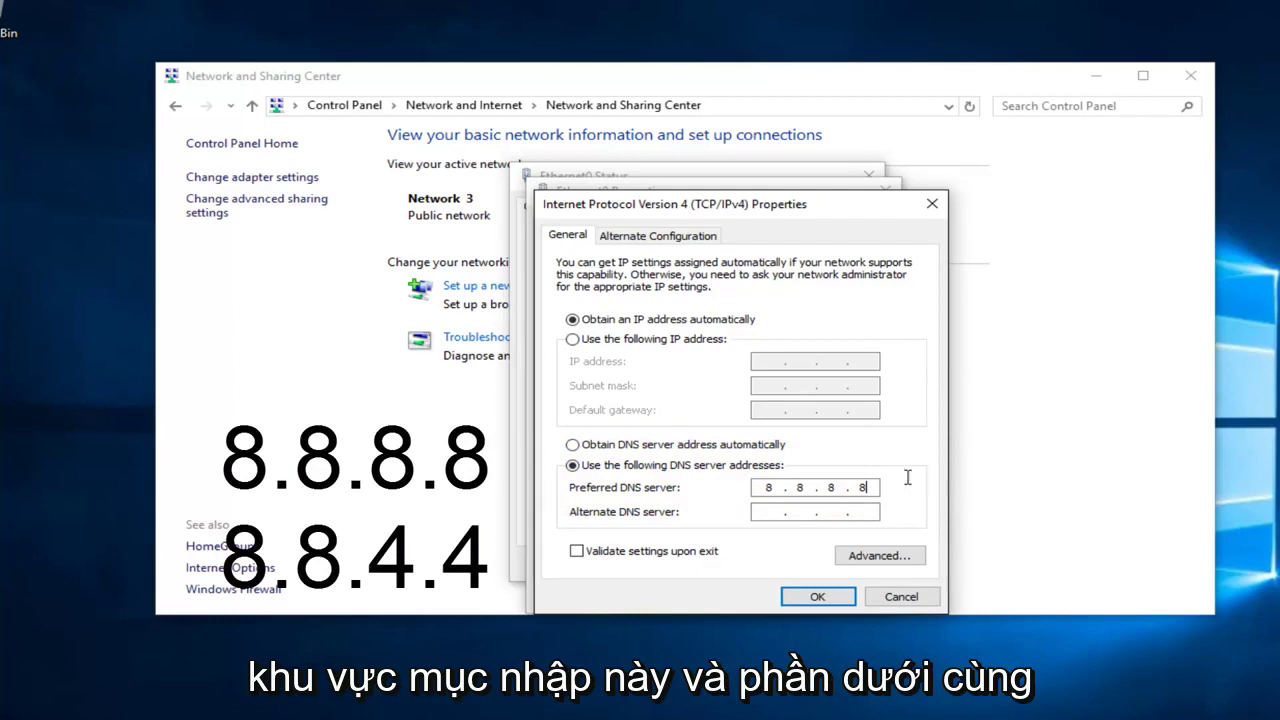
click(768, 512)
text(8.8.4.4)
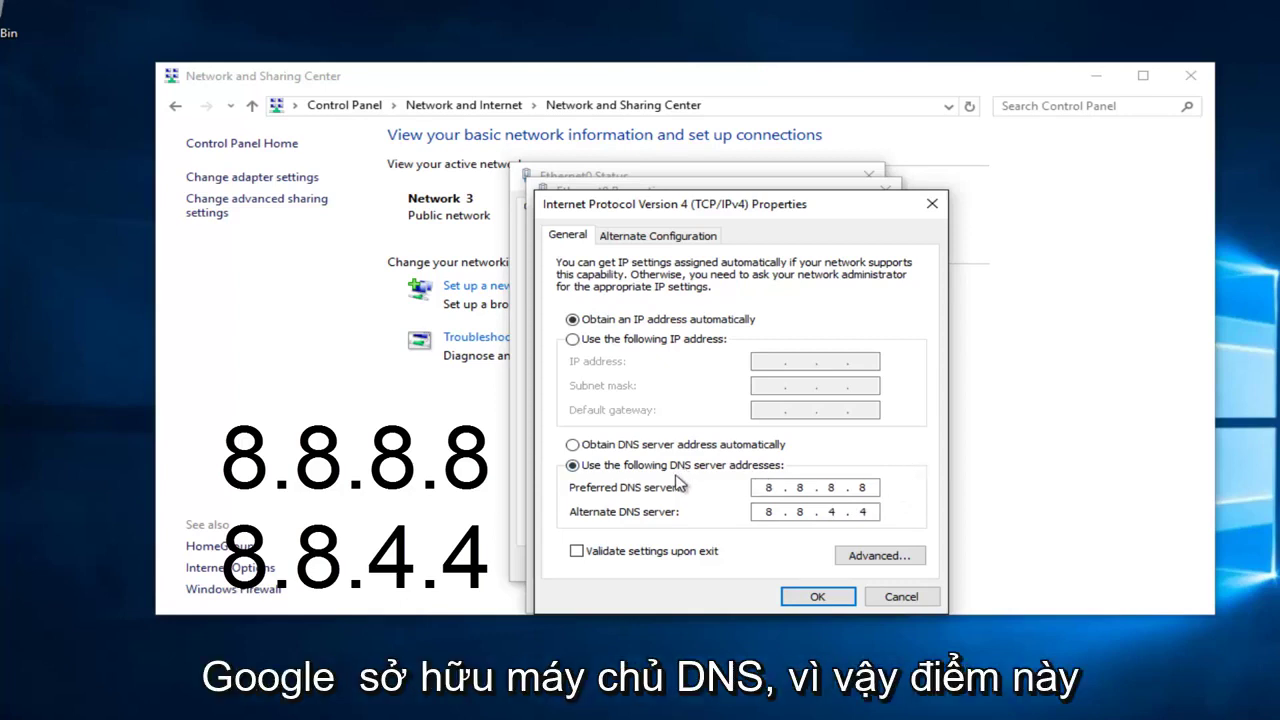
click(792, 604)
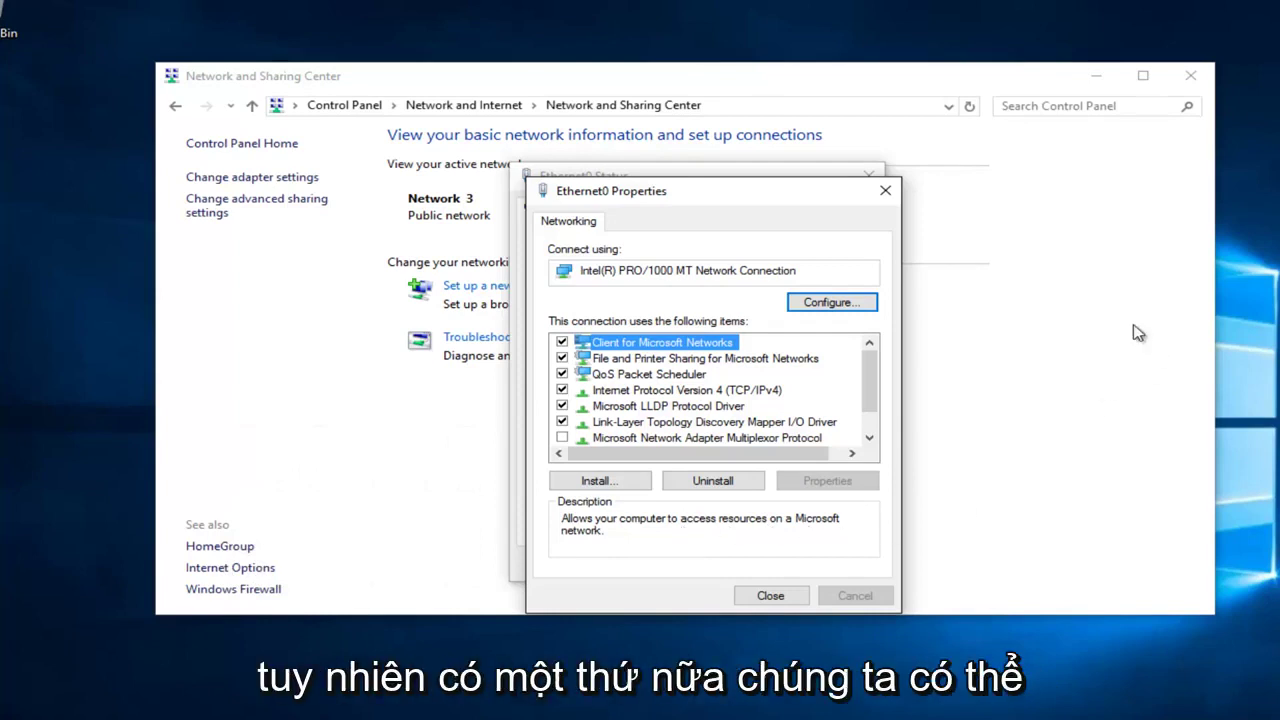
- Close the Ethernet0 properties and status dialogs and the Control Panel window
click(886, 194)
click(869, 176)
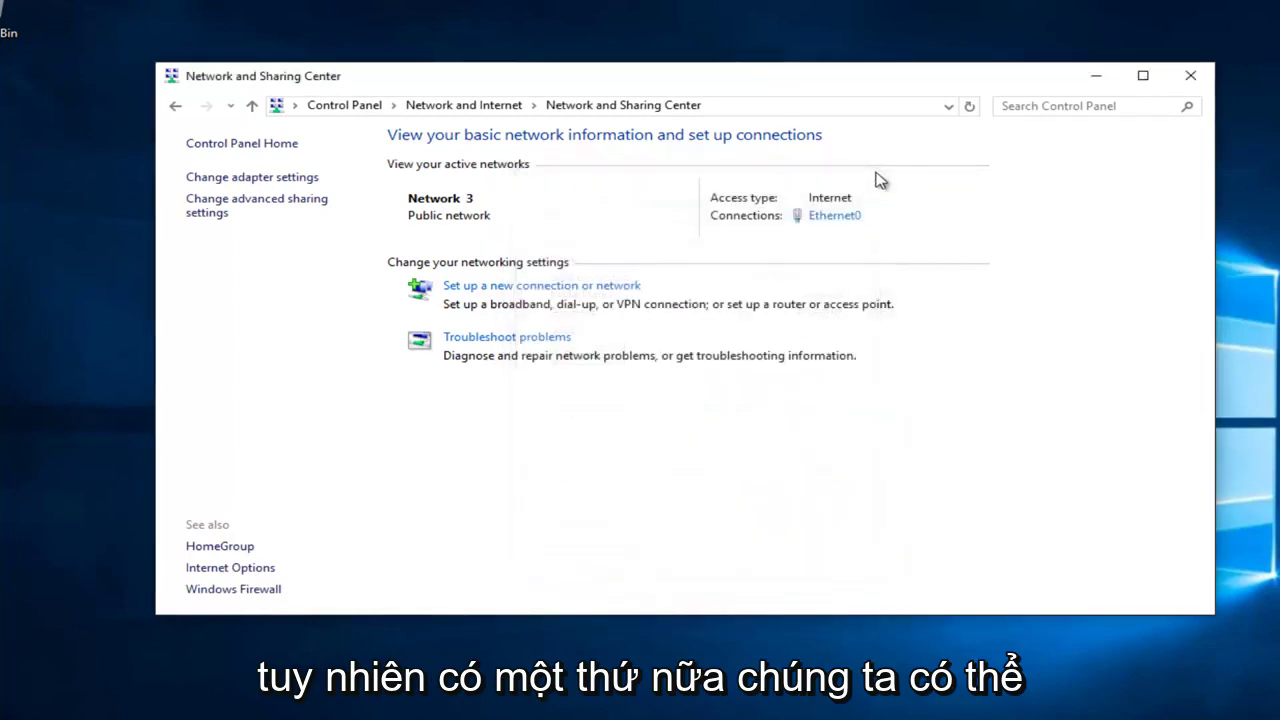
click(1190, 76)
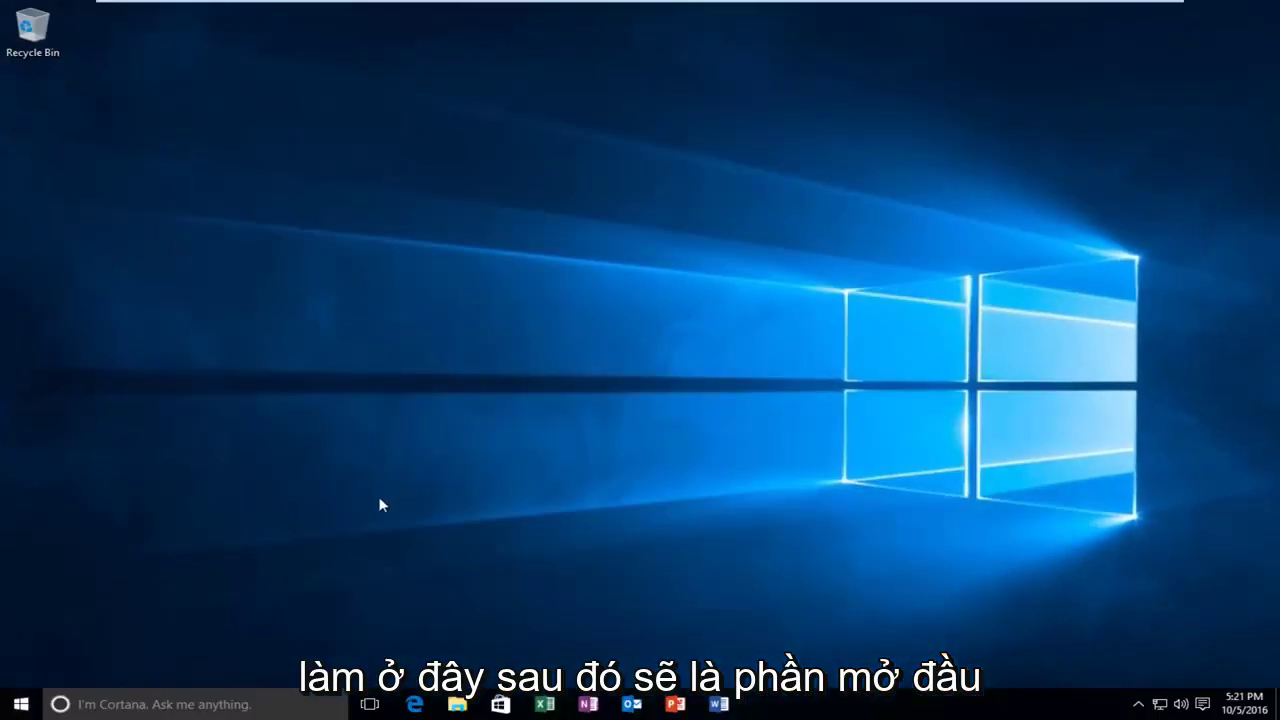
- Launch Command Prompt (Admin) from the Start button's right-click list, approving User Account Control
right_click(22, 708)
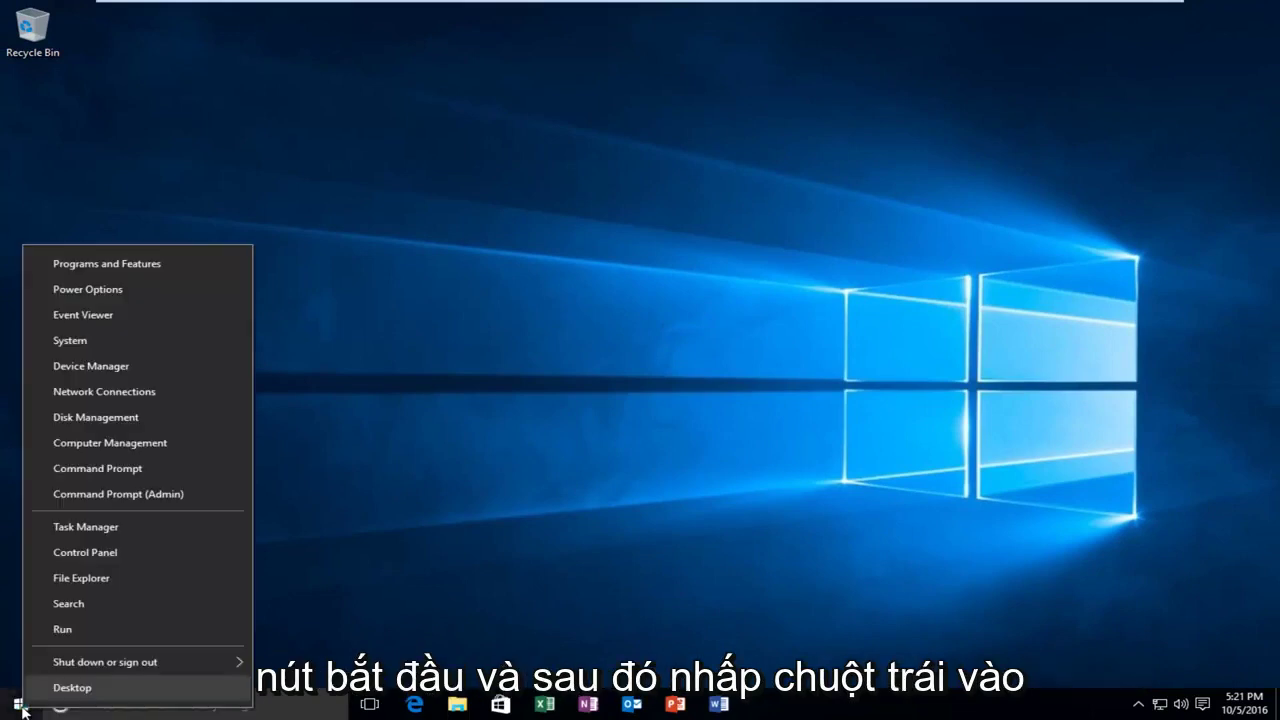
click(133, 493)
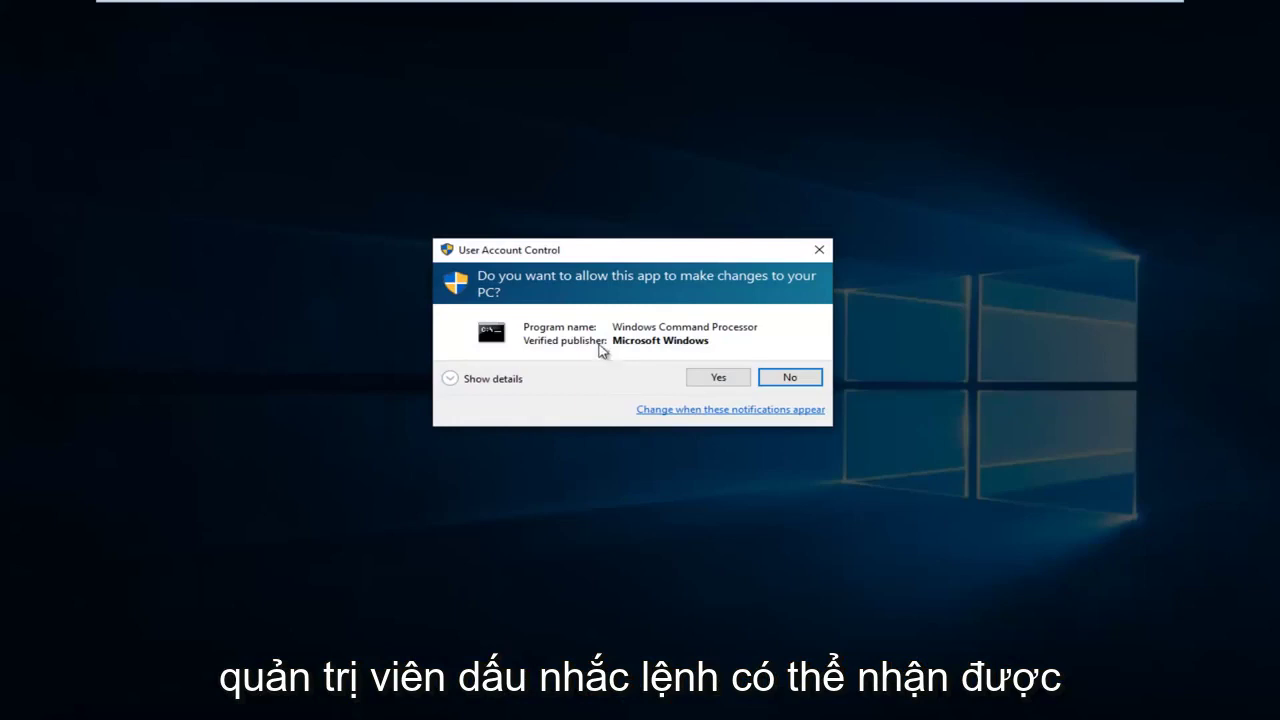
click(718, 377)
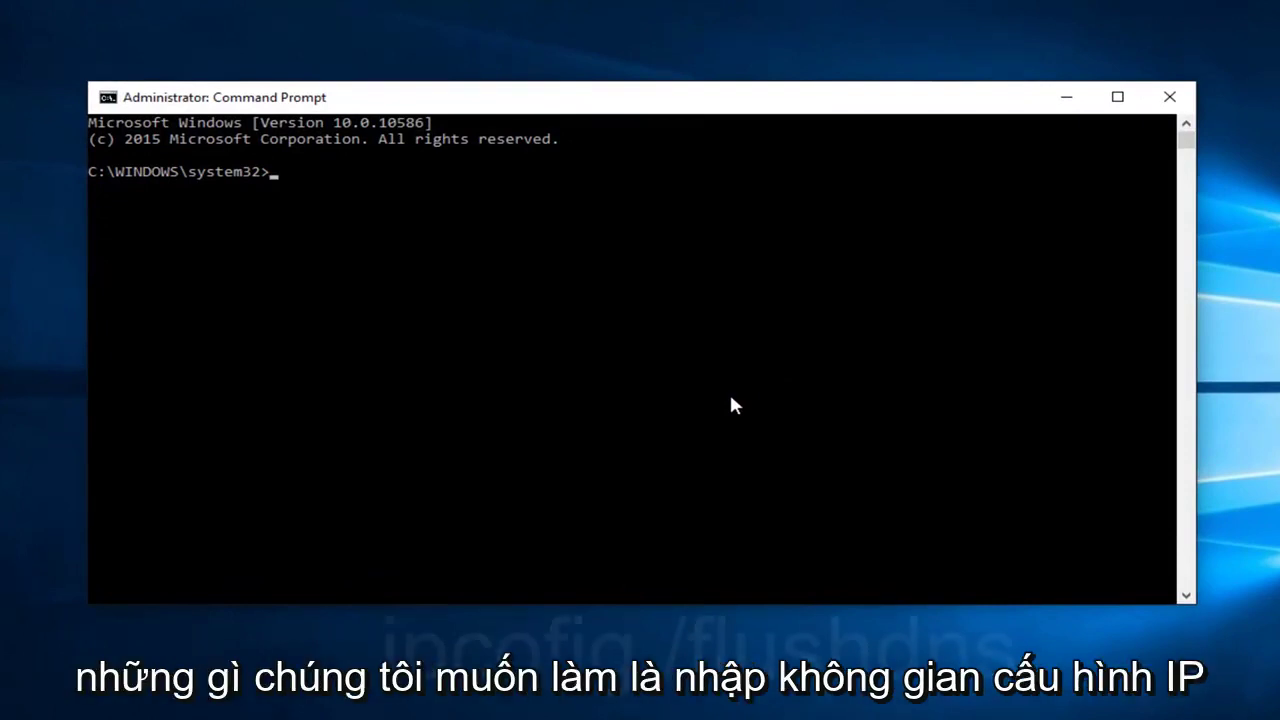
- Run ipconfig /flushdns and ipconfig /renew, review the output, then close Command Prompt
text(ipconfig)
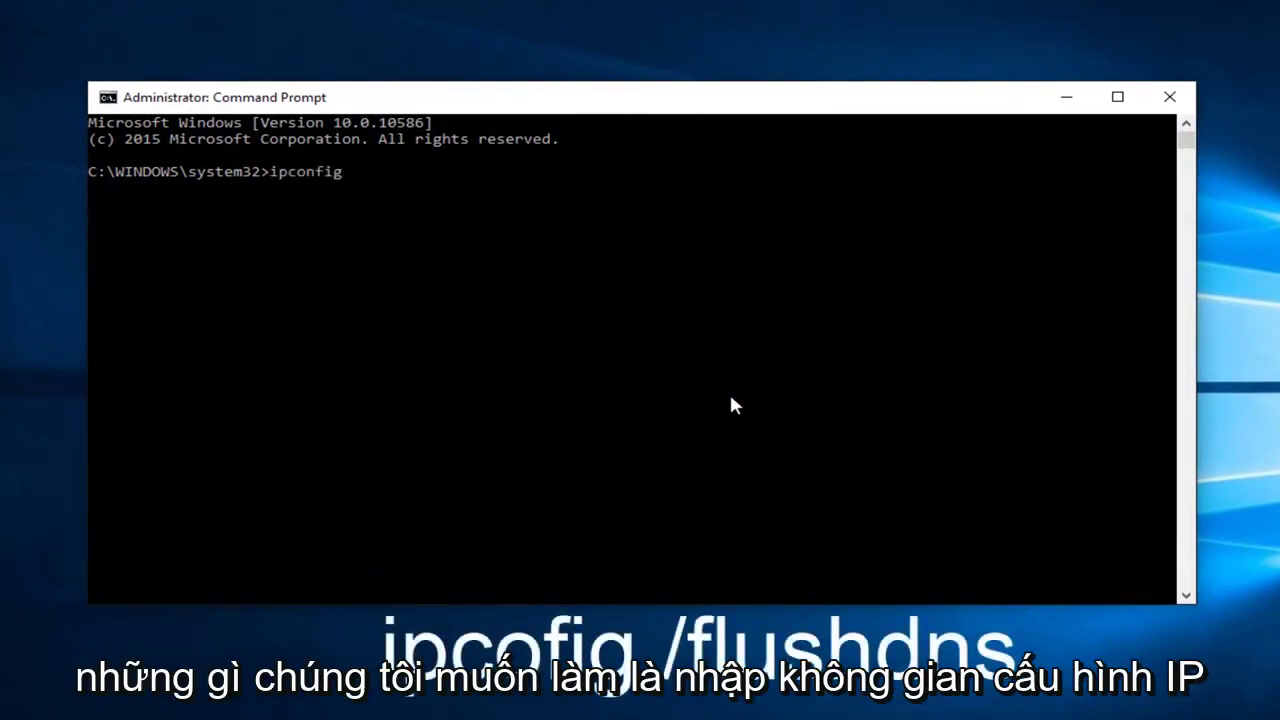
text( /)
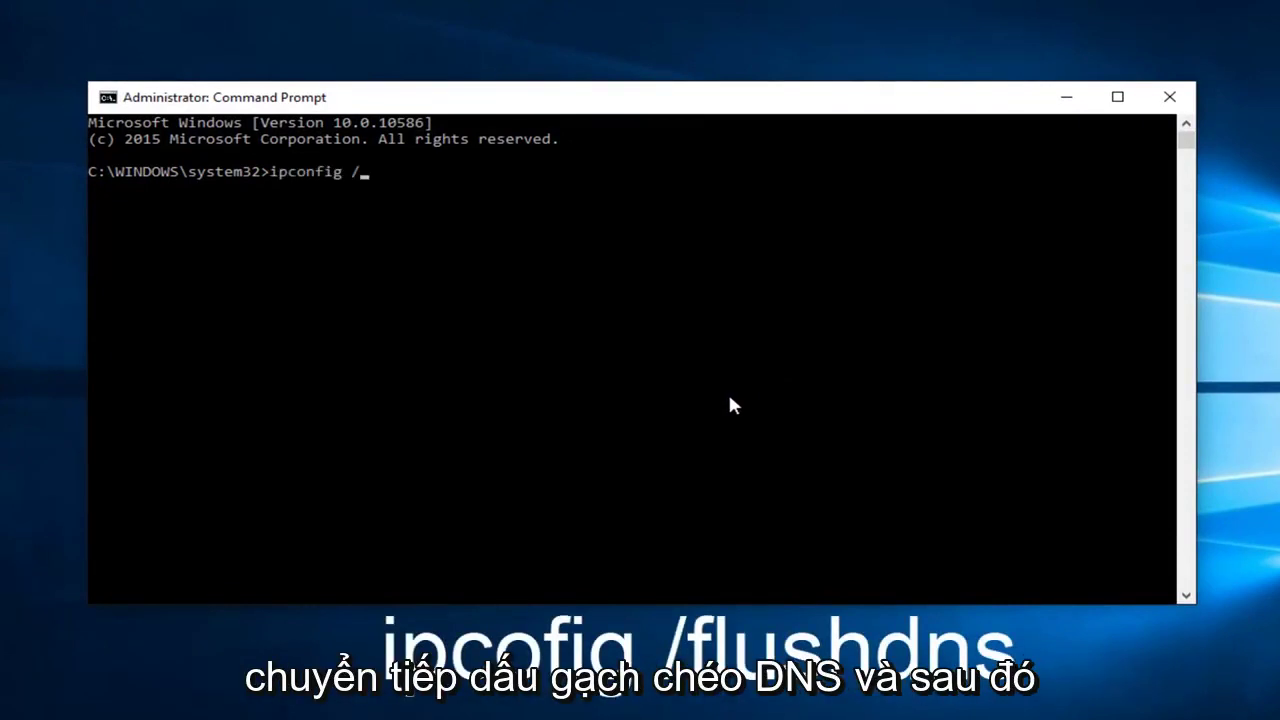
text(flushdns)
key(Return)
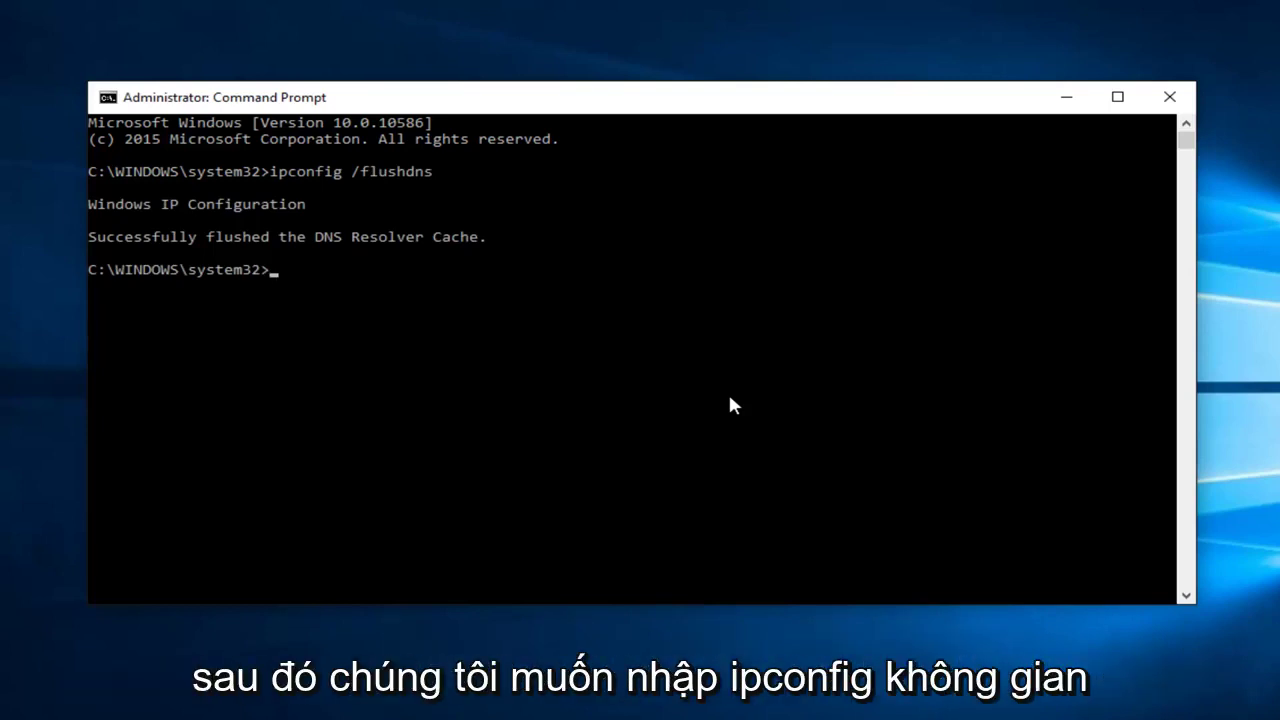
text(ipconfig)
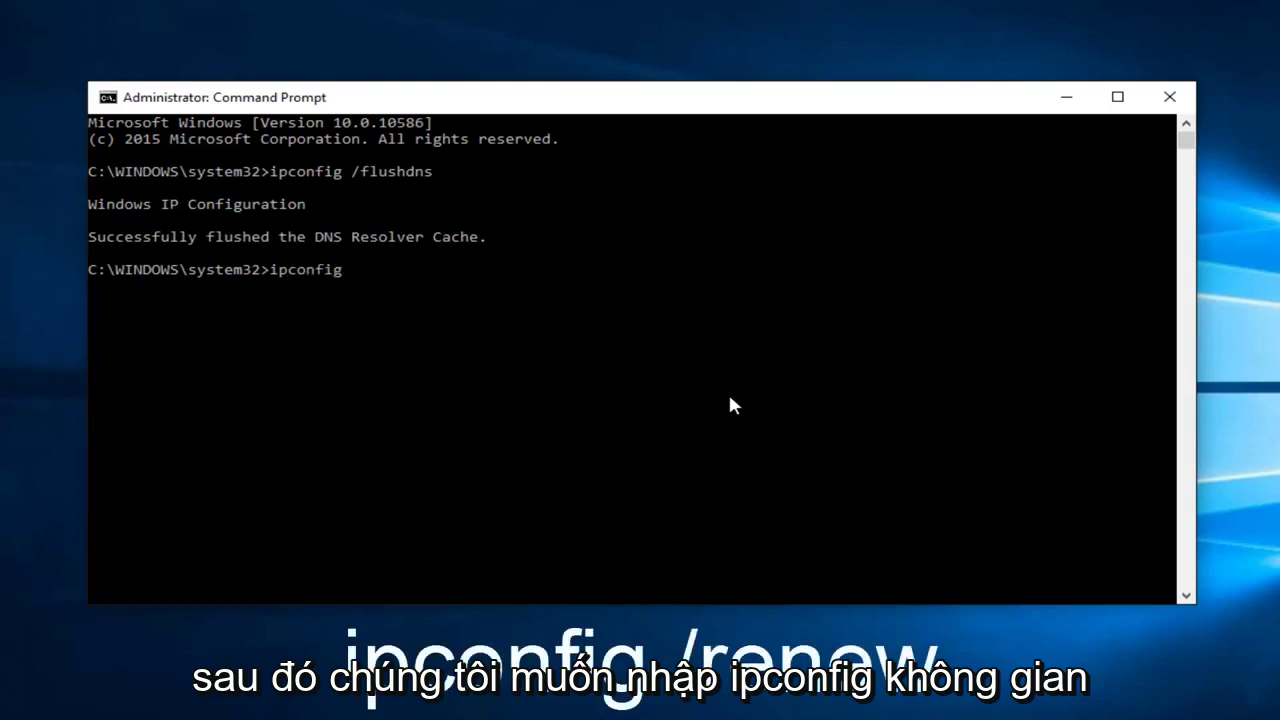
text( /)
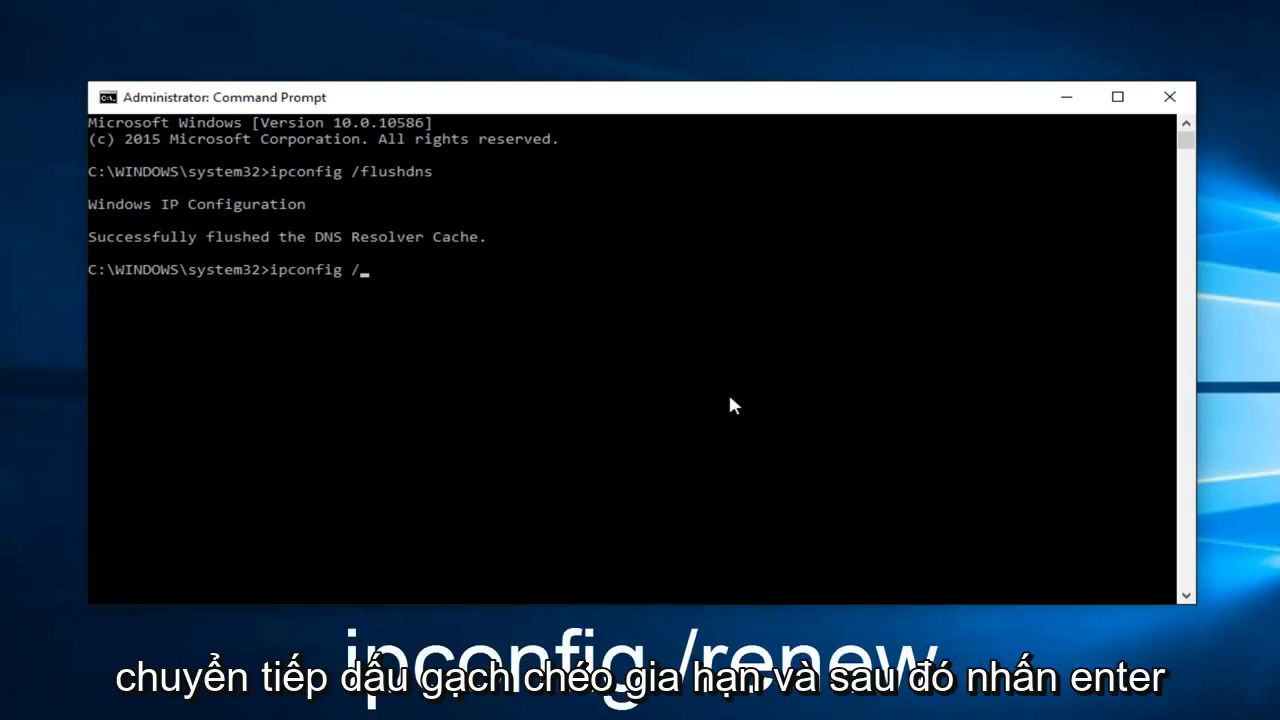
text(renew)
key(Return)
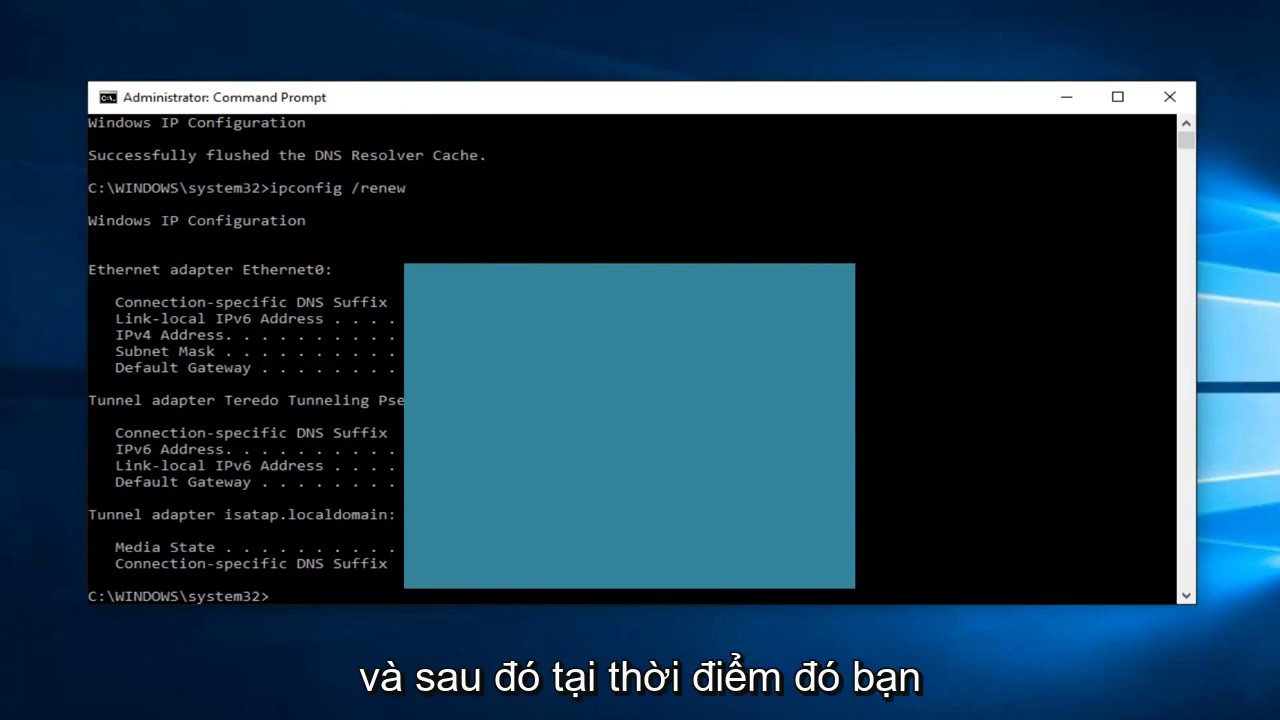
scroll(371, 475, down, 5)
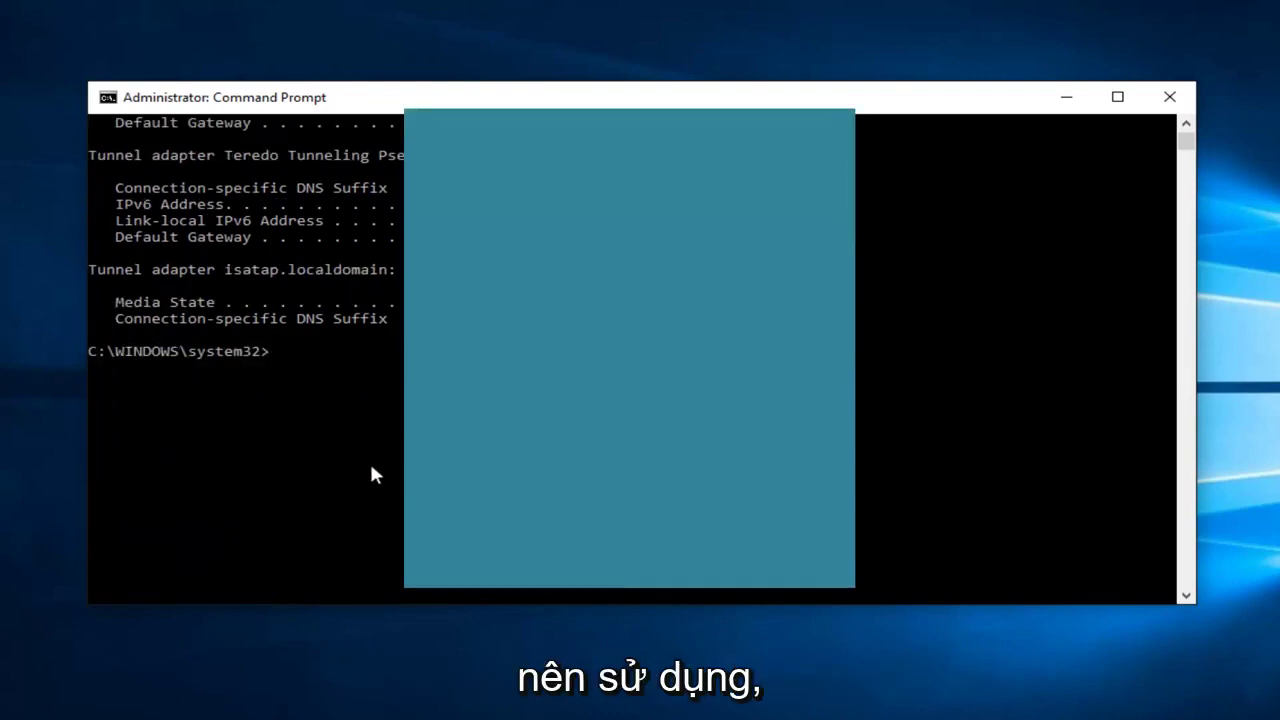
click(1168, 97)
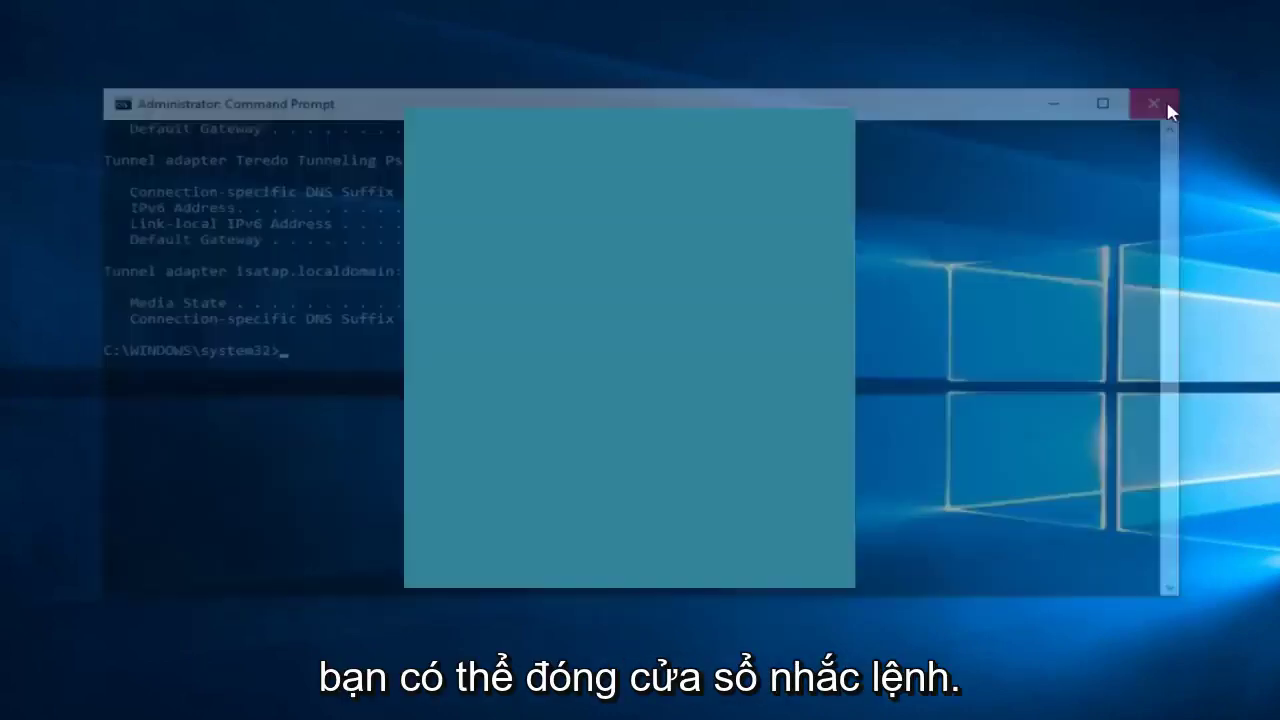